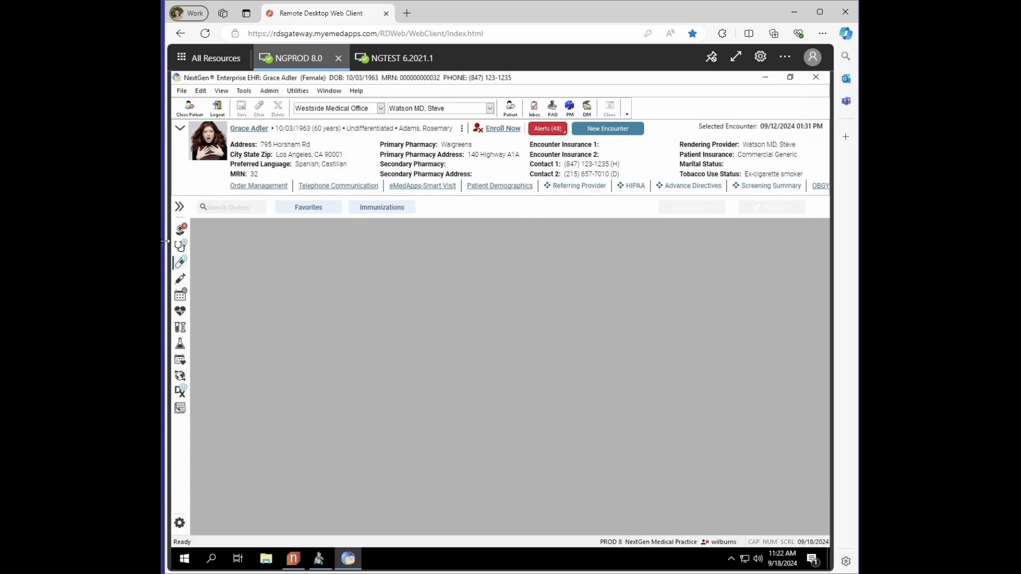
click(180, 343)
drag(166, 442, 103, 441)
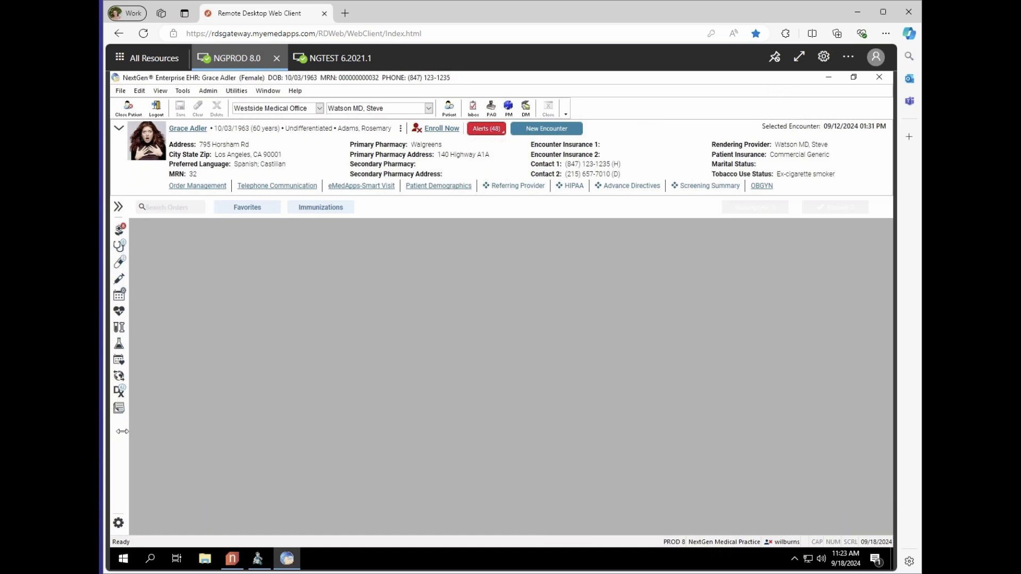
drag(123, 431, 187, 431)
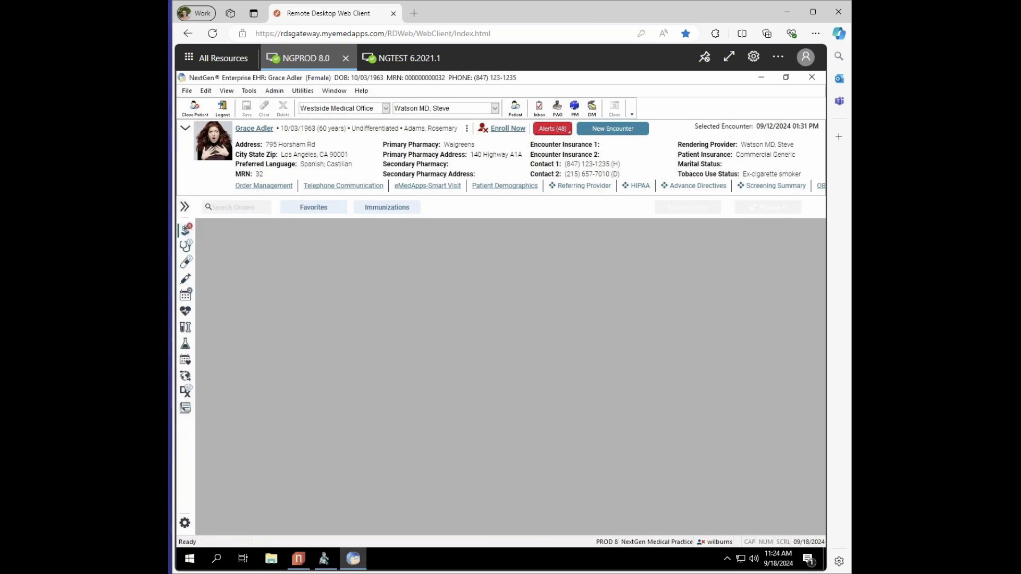
Step: Expand the patient history card to view the encounter list, and collapse it again
mouse_move(186, 230)
click(186, 209)
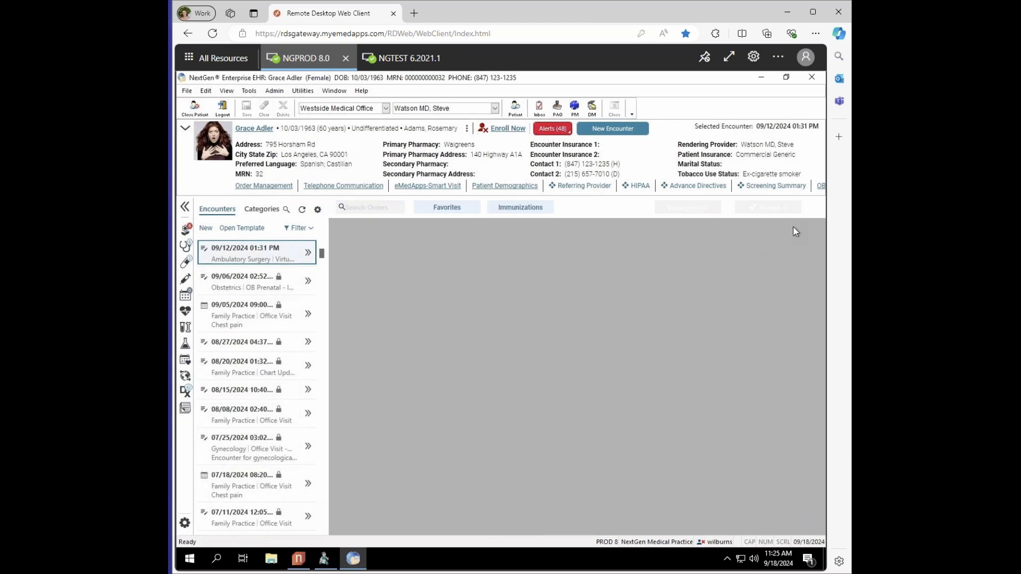
click(185, 207)
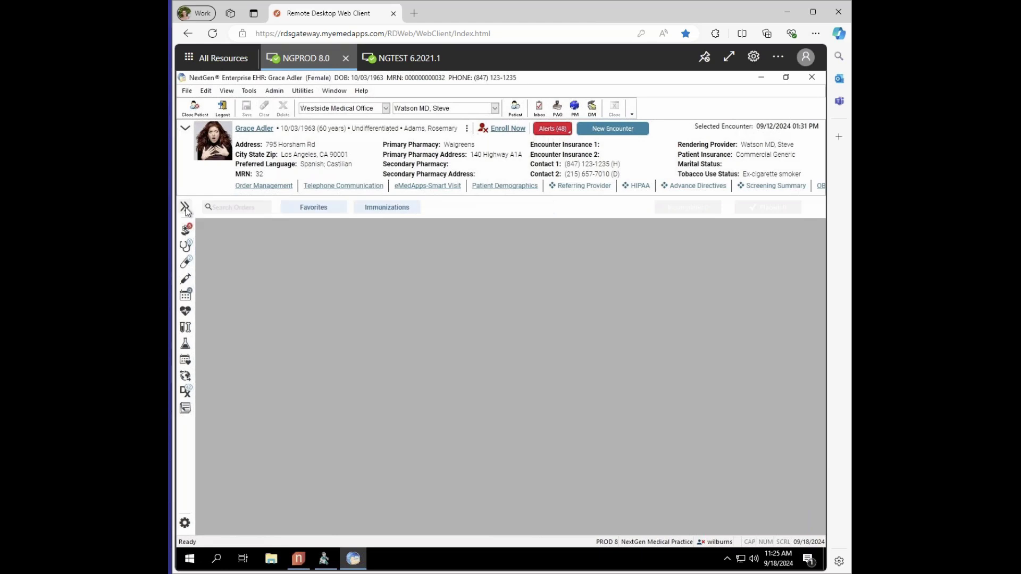
click(185, 207)
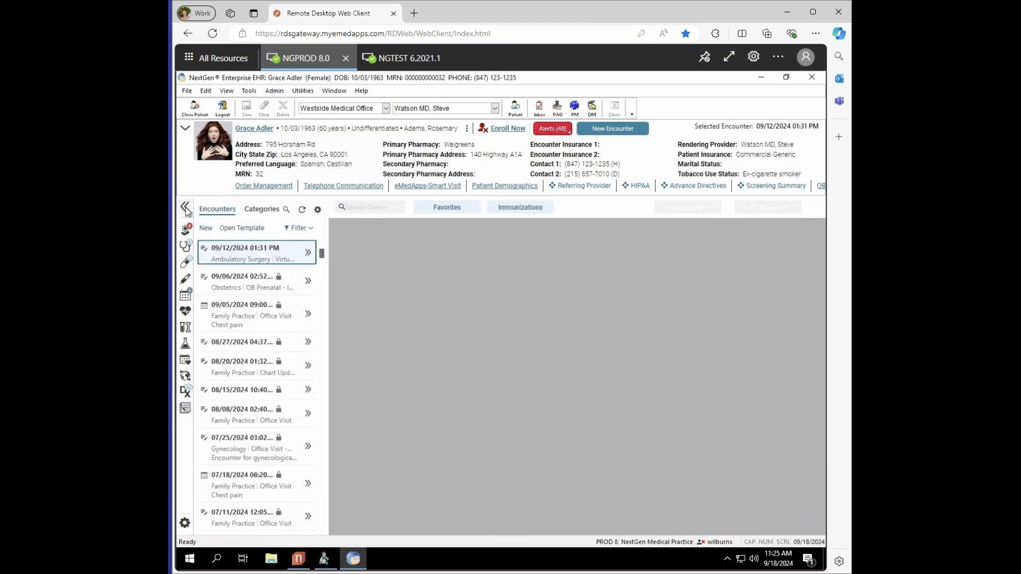
click(185, 207)
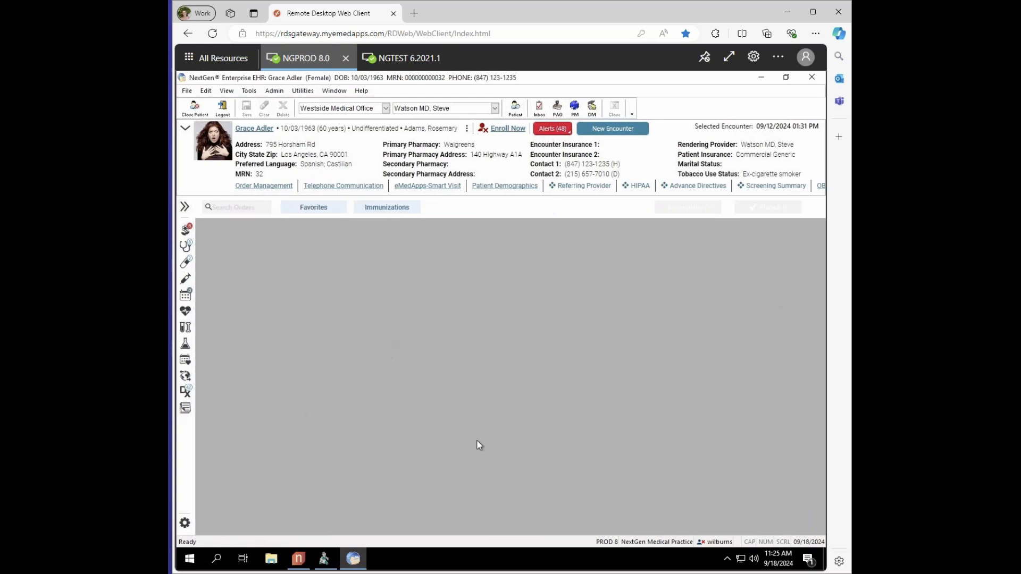
Step: Reopen the patient history card, view its documents by category, and collapse the card
click(185, 207)
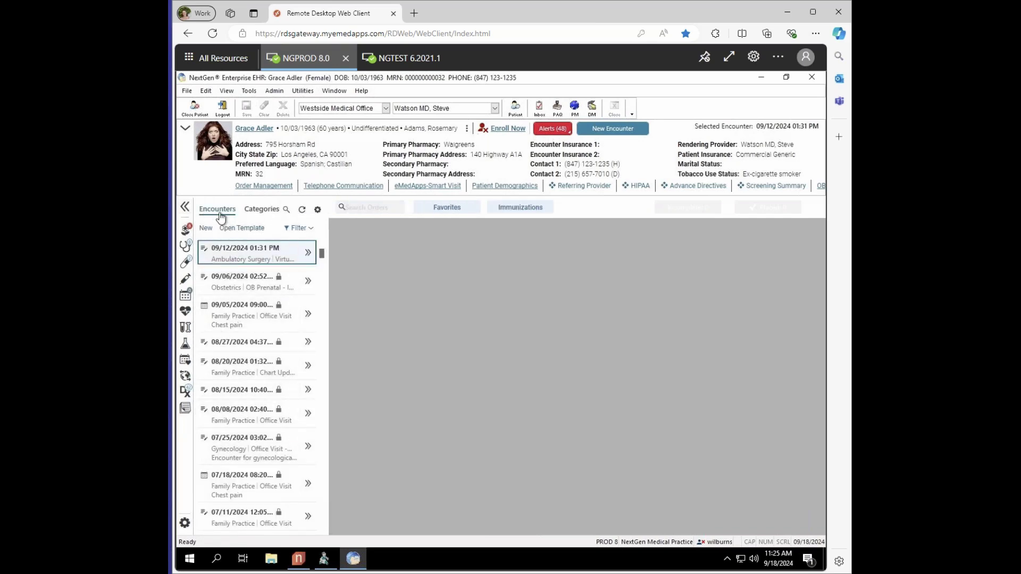
click(262, 209)
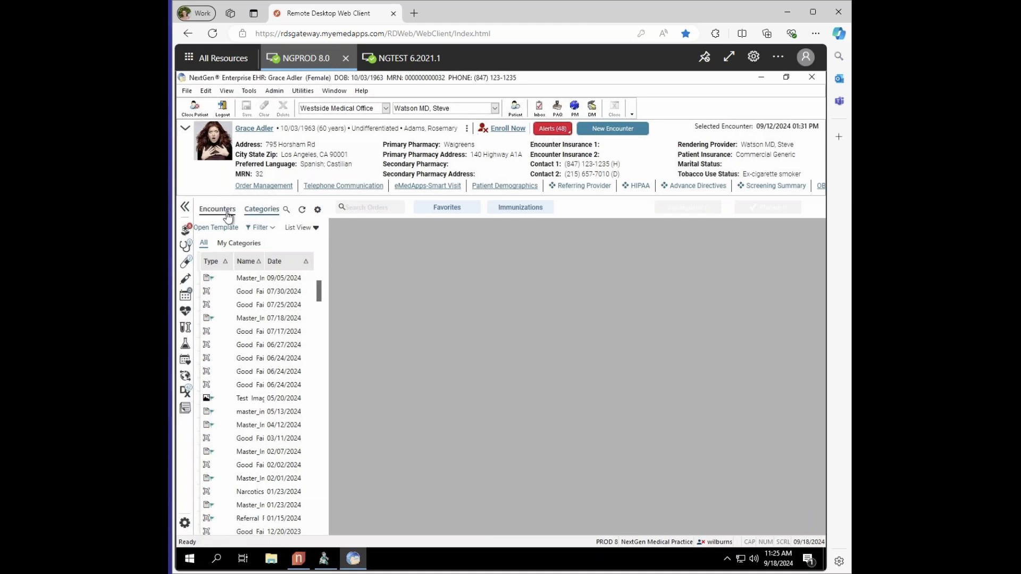
click(185, 208)
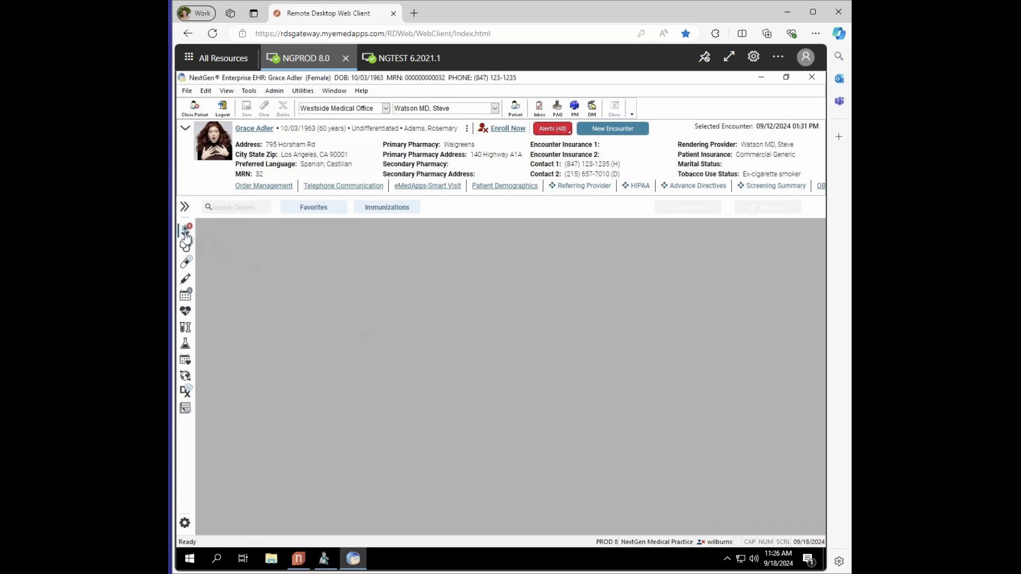
Step: Open the patient's Problems module from the quick buttons and view its Billing ICD List
mouse_move(186, 238)
mouse_move(183, 393)
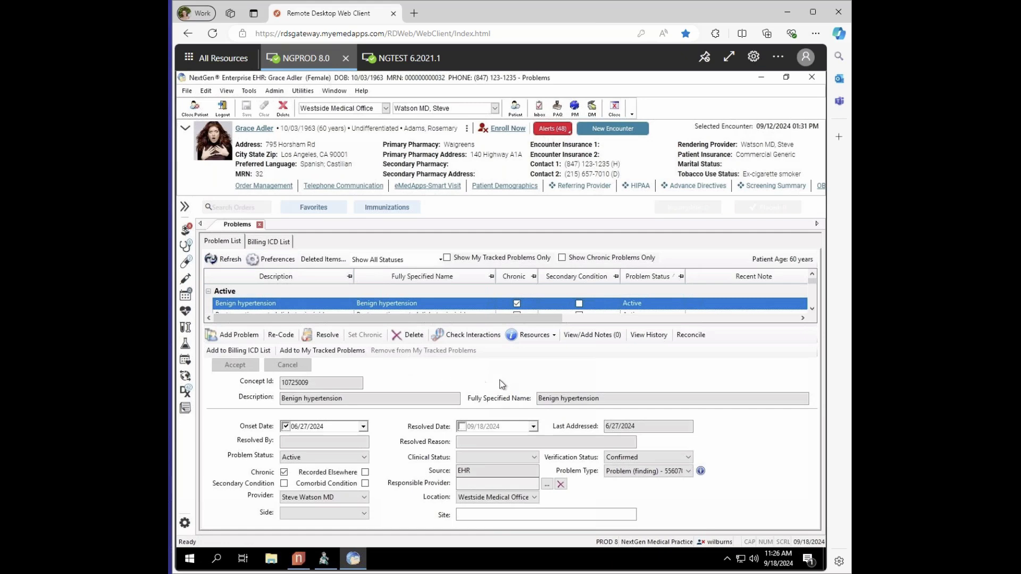
click(275, 242)
click(186, 245)
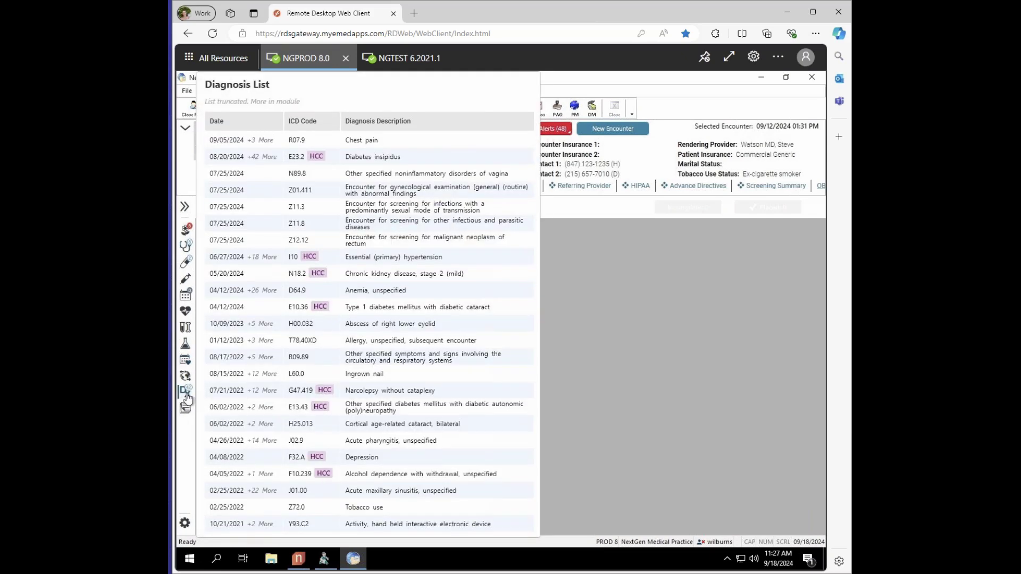
Step: Preview the Medications, Immunizations, Vital Signs, Care Guidelines and Sticky Note quick buttons of the patient chart
mouse_move(186, 266)
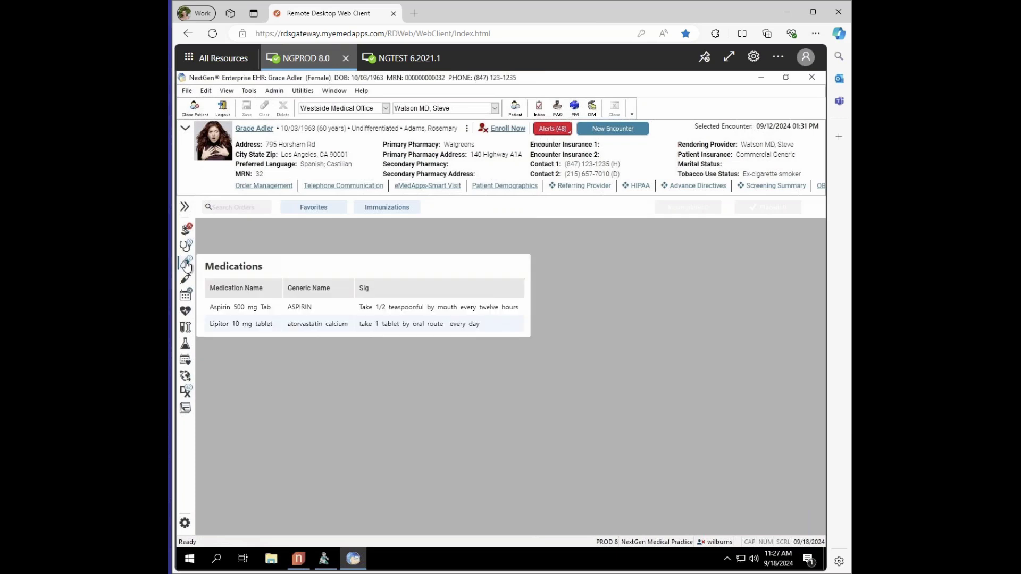
mouse_move(186, 284)
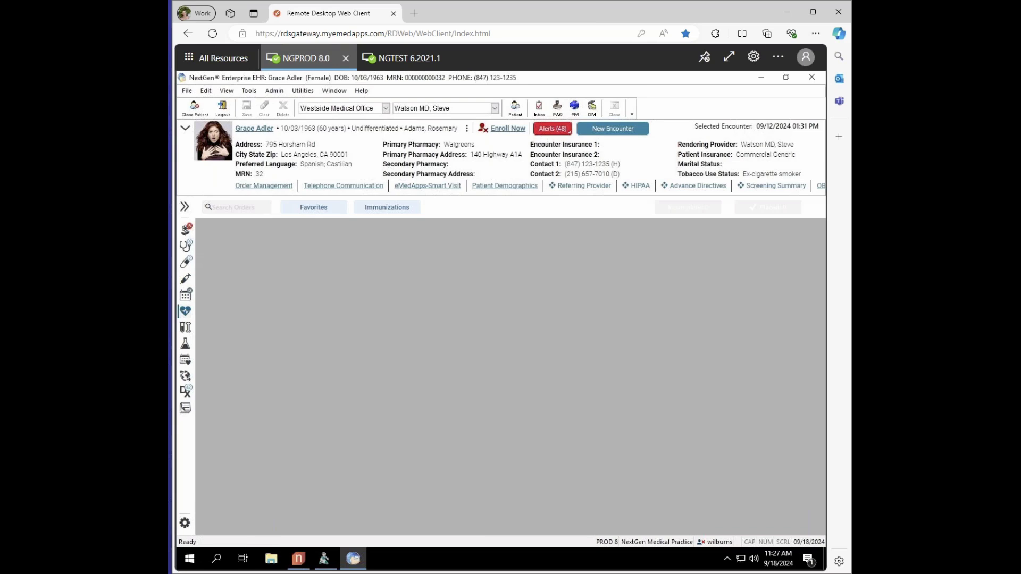
mouse_move(185, 311)
mouse_move(185, 363)
click(185, 410)
Step: Review the list of quick buttons in My Quick Button Settings and cancel without changing it
click(185, 523)
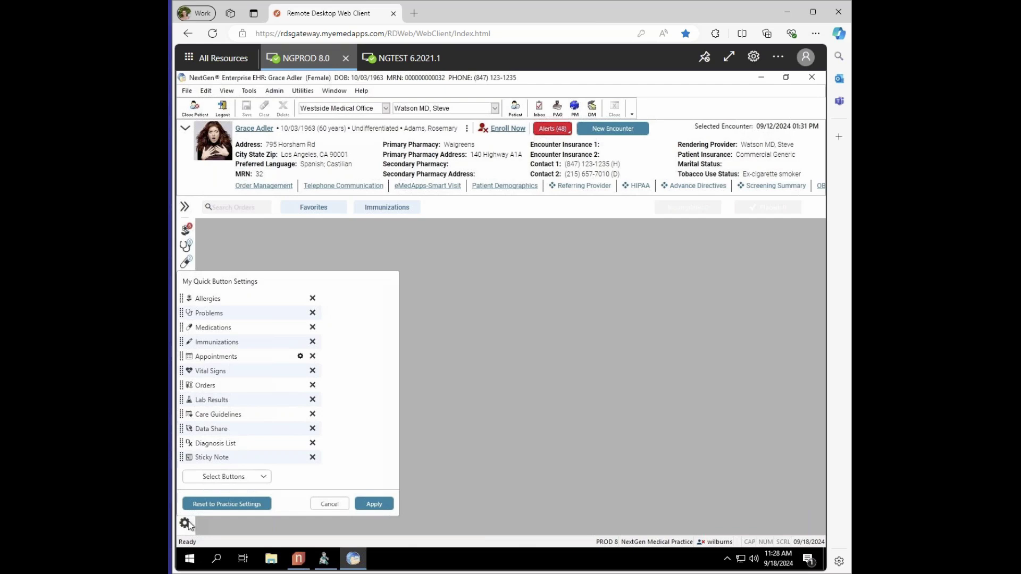
click(215, 532)
click(185, 524)
click(330, 505)
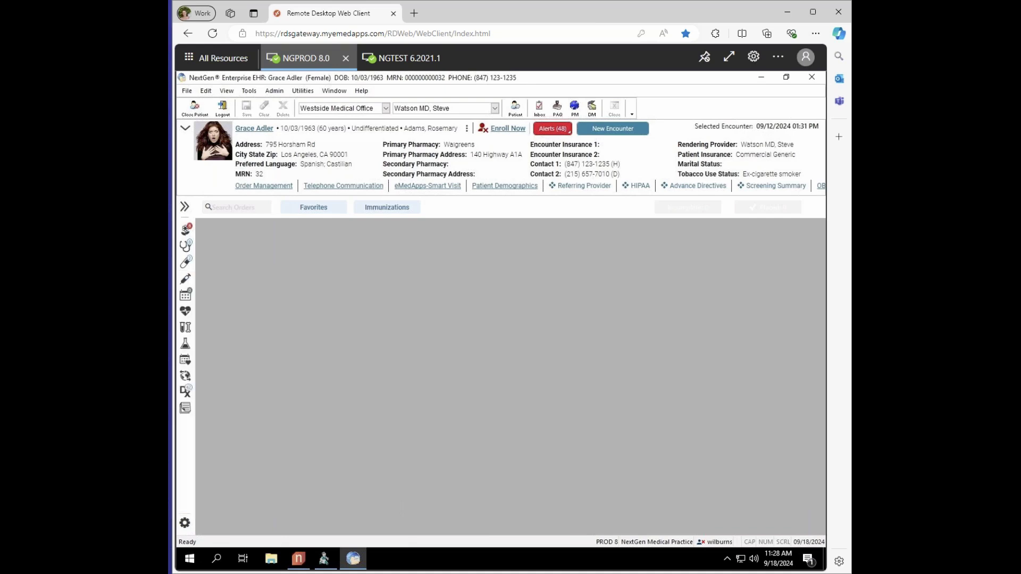
Step: Expand the patient history card and review its General and Encounter History settings without applying changes
click(184, 208)
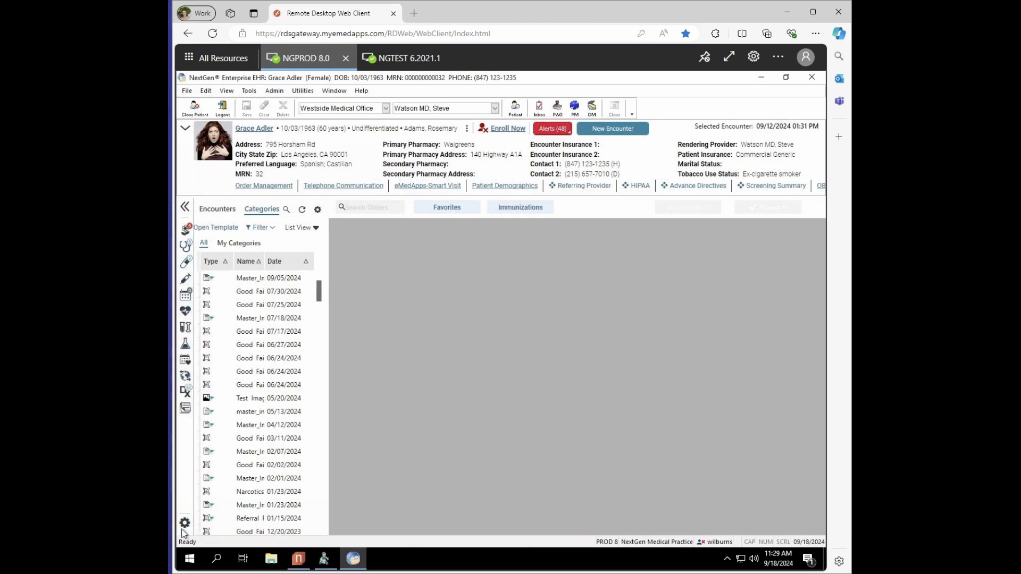
click(317, 210)
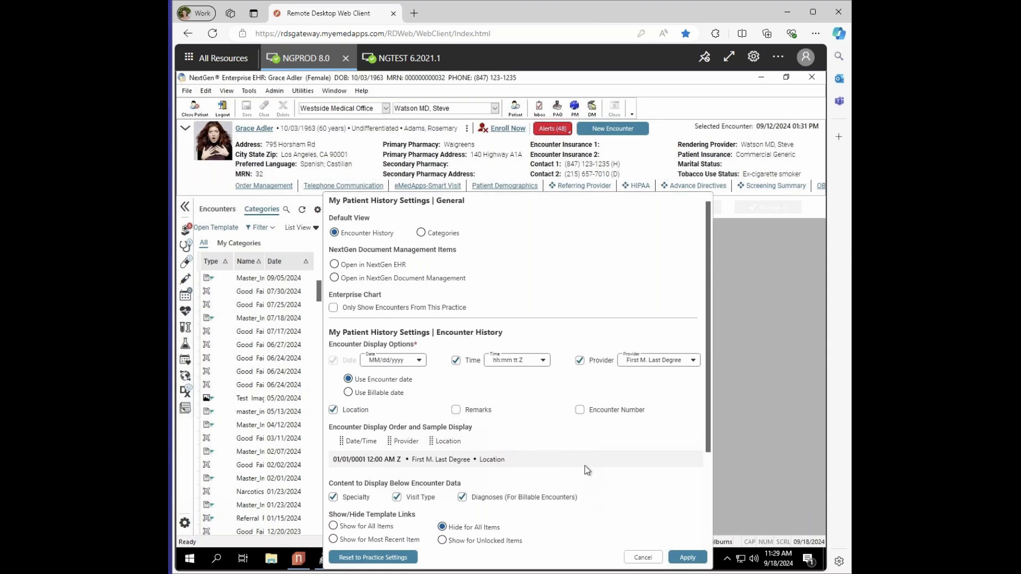
scroll(632, 465, down, 3)
click(755, 440)
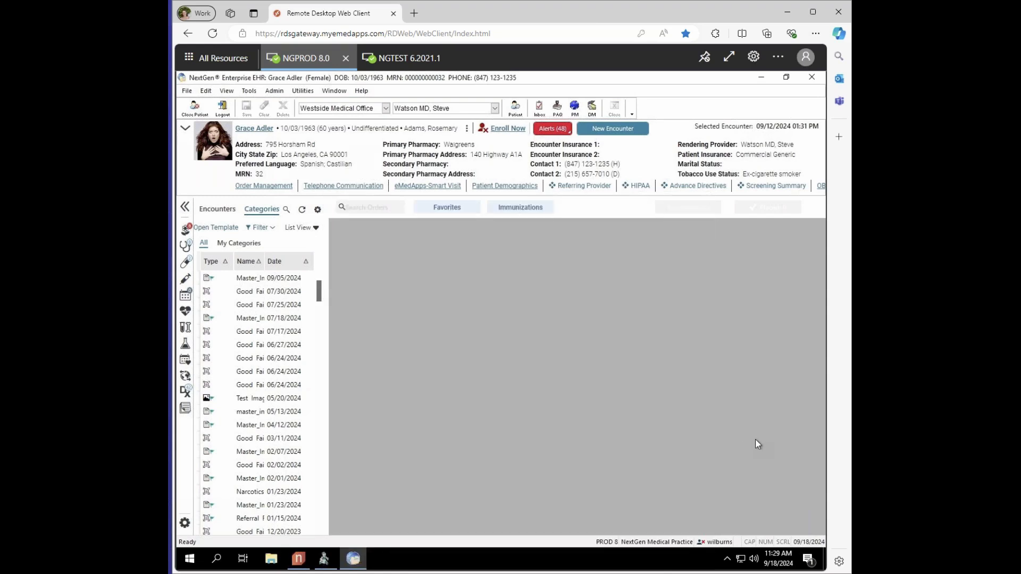
Step: Check the Main Toolbar section of the EHR user preferences and cancel the dialog
click(249, 90)
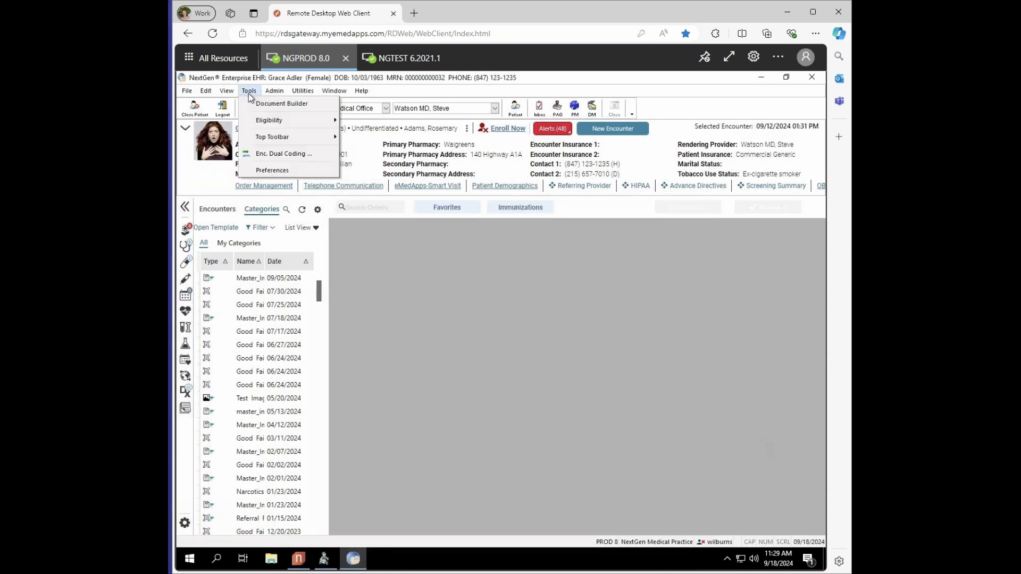
click(259, 171)
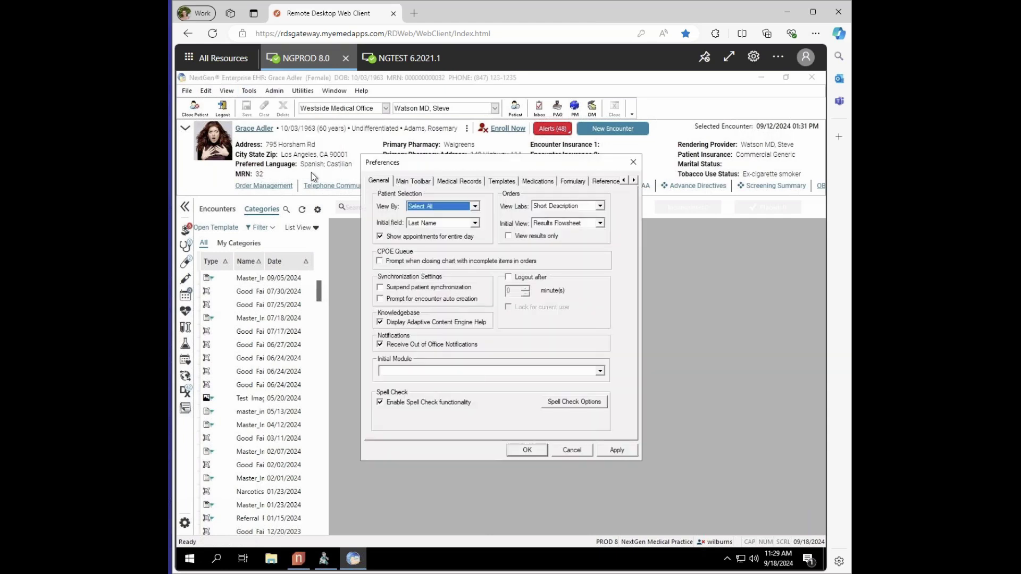
click(410, 180)
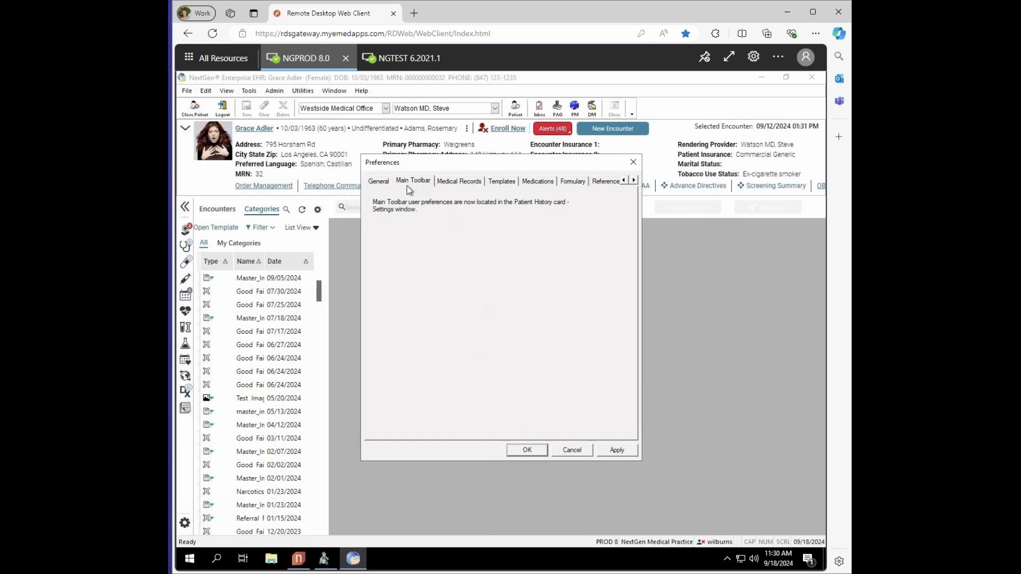
click(578, 455)
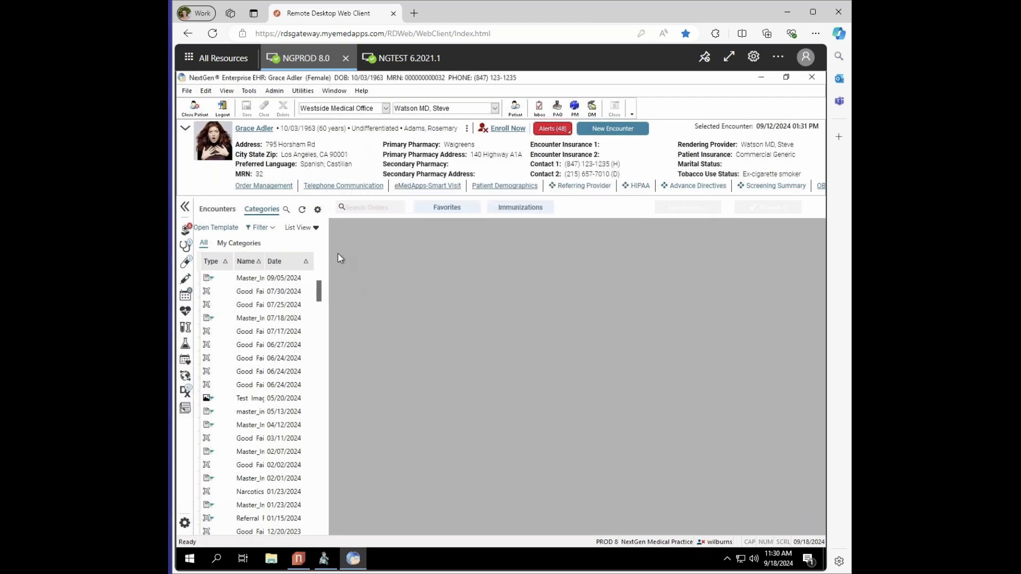
Step: Recheck the default view options in the patient history settings, dismiss them and collapse the history card
click(317, 211)
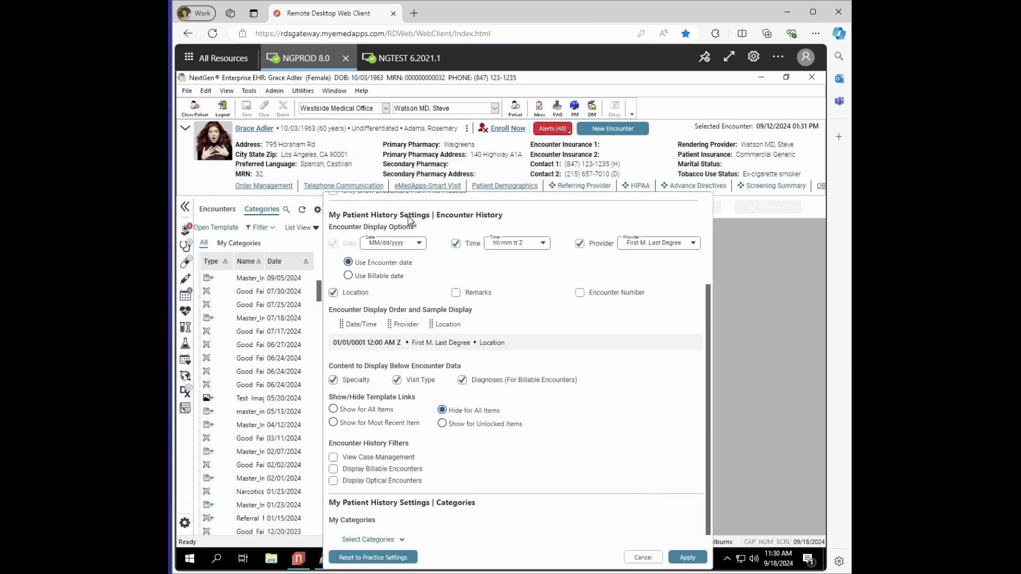
scroll(409, 218, up, 3)
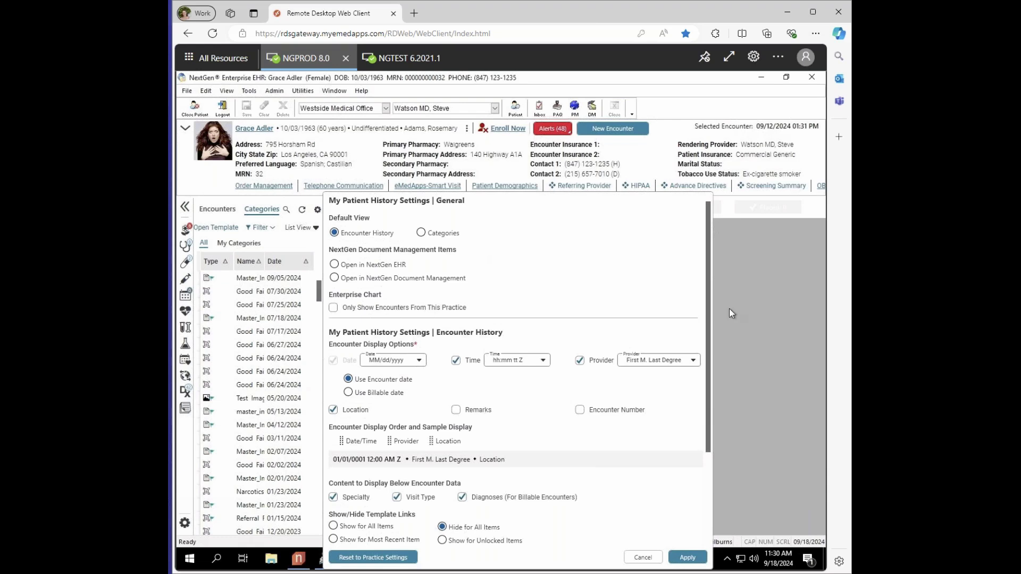
click(761, 315)
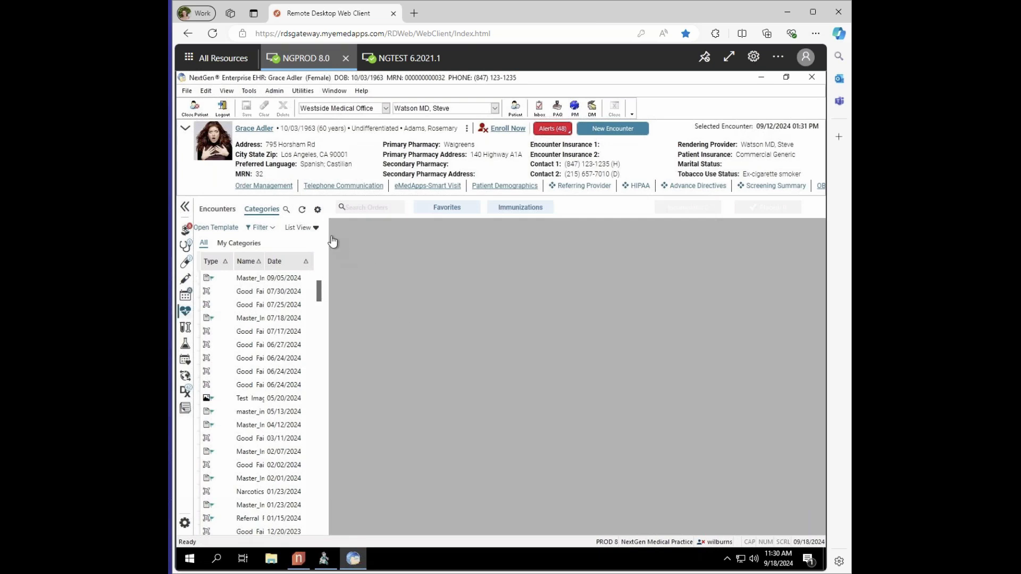
click(184, 207)
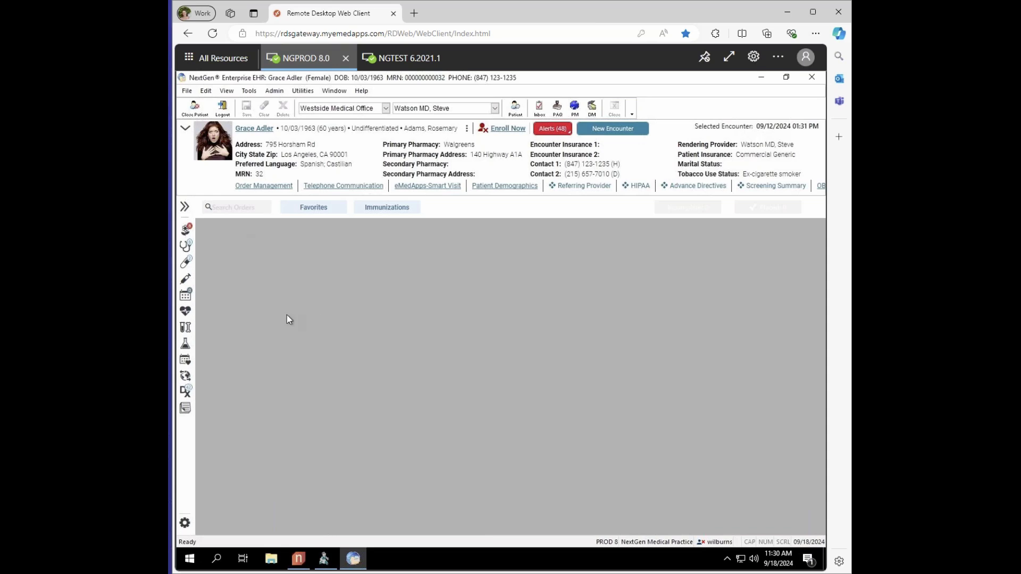
Step: Switch to NextGen File Maintenance, review the EHR Application Appearance configuration and its associated practices, and close it
click(324, 559)
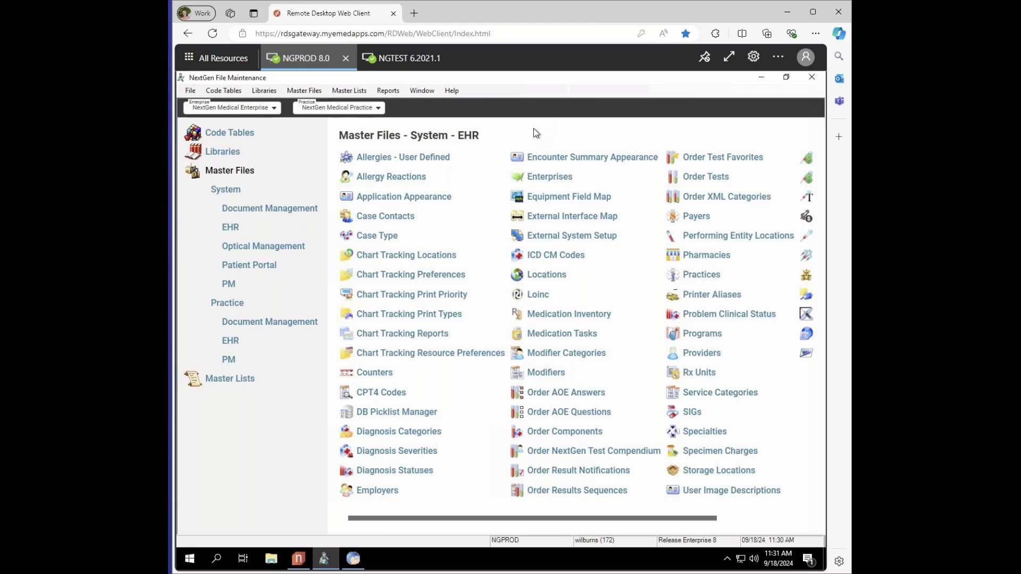
click(398, 199)
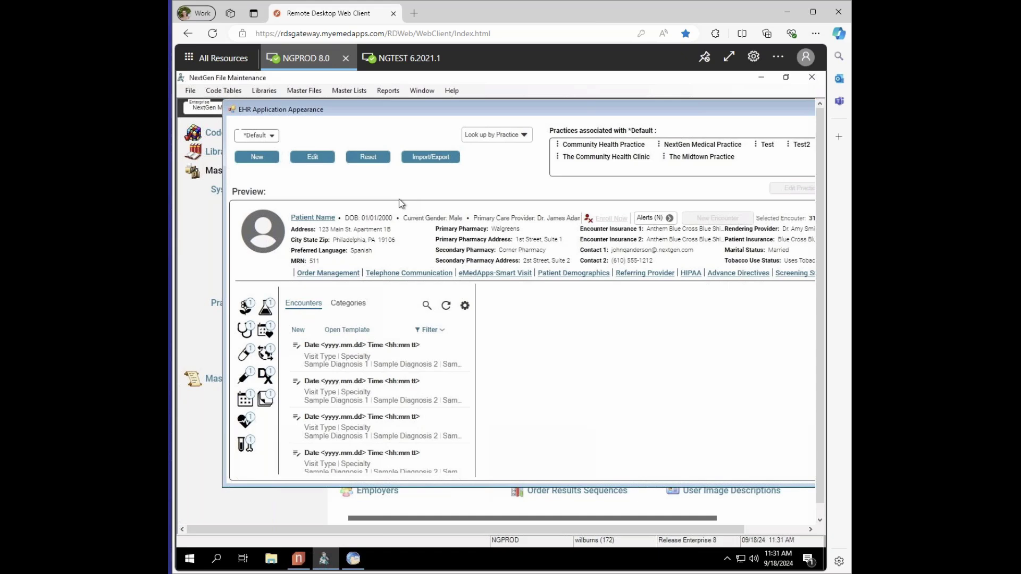
drag(529, 109, 372, 148)
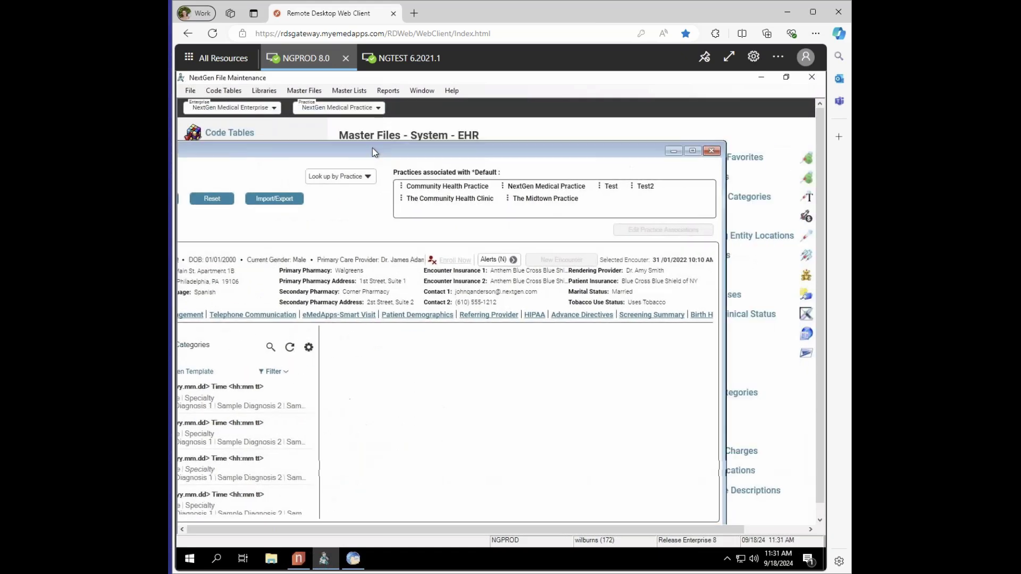
click(711, 151)
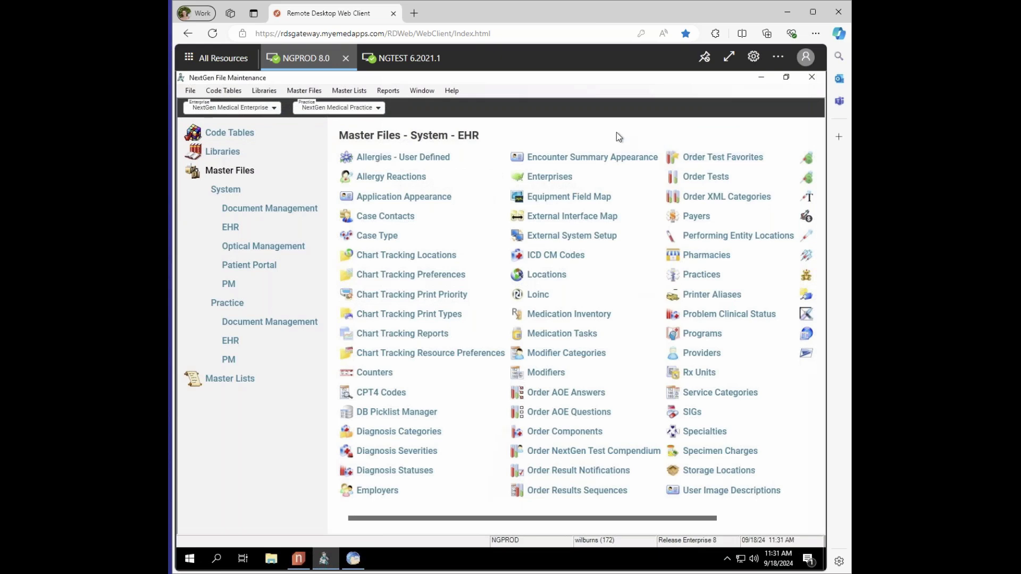
Step: Open the EHR Encounter Summary Appearance configuration, review its style sheet and stored procedure options, and close it
double_click(540, 163)
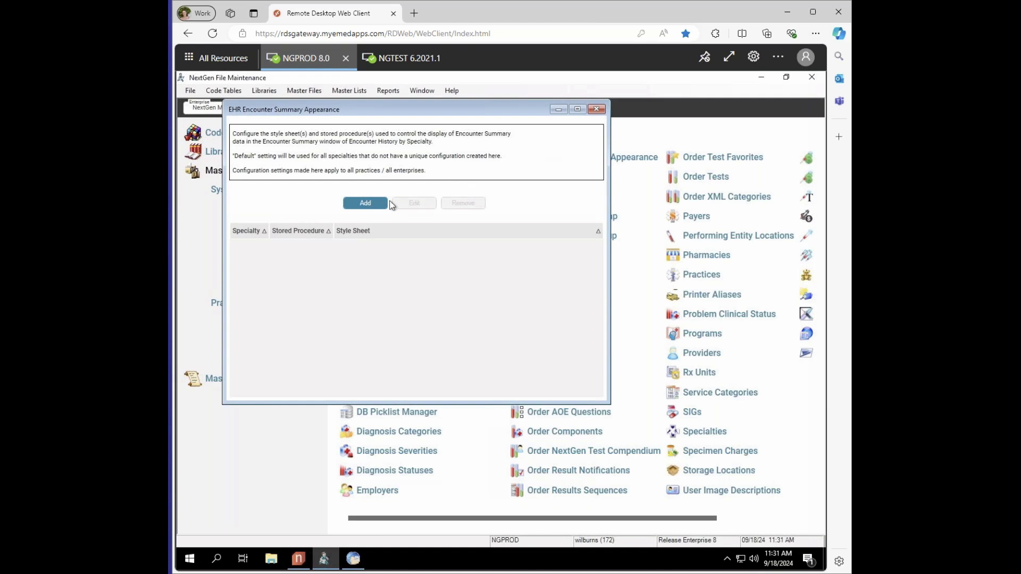
click(597, 109)
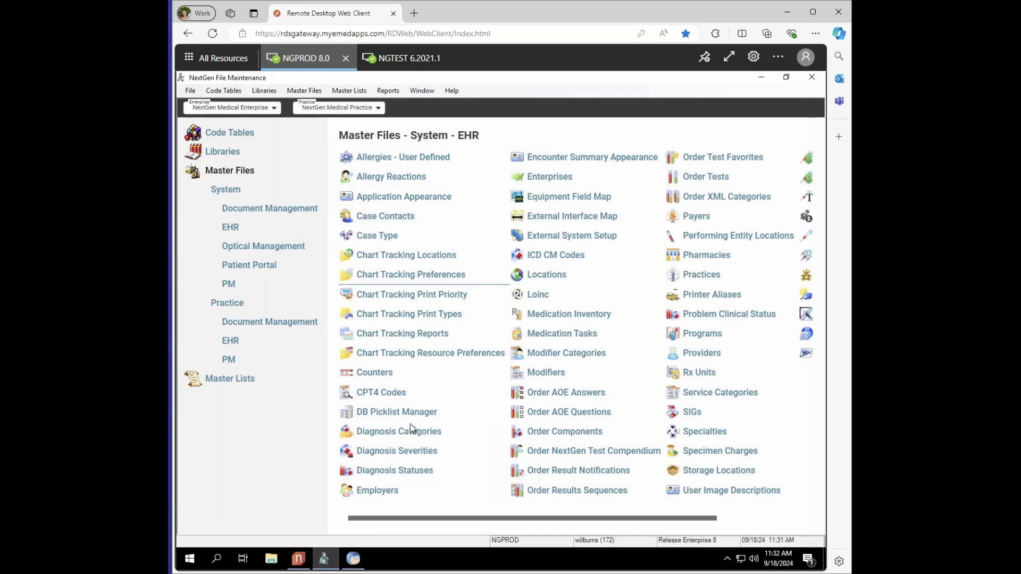
Step: Switch back to NextGen EHR, open the patient's Medications module, view the MME reference factsheet and close it
click(360, 561)
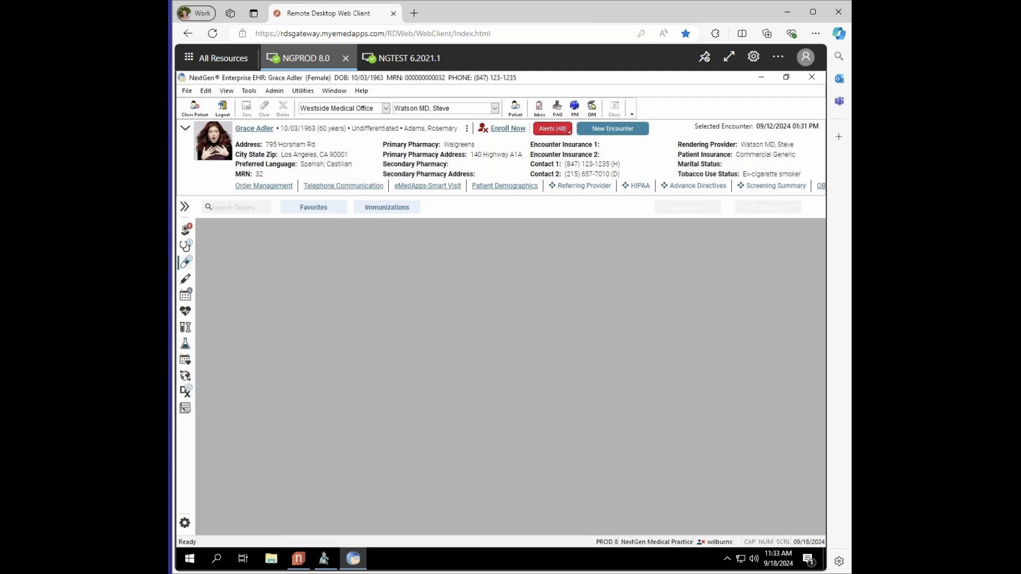
click(185, 261)
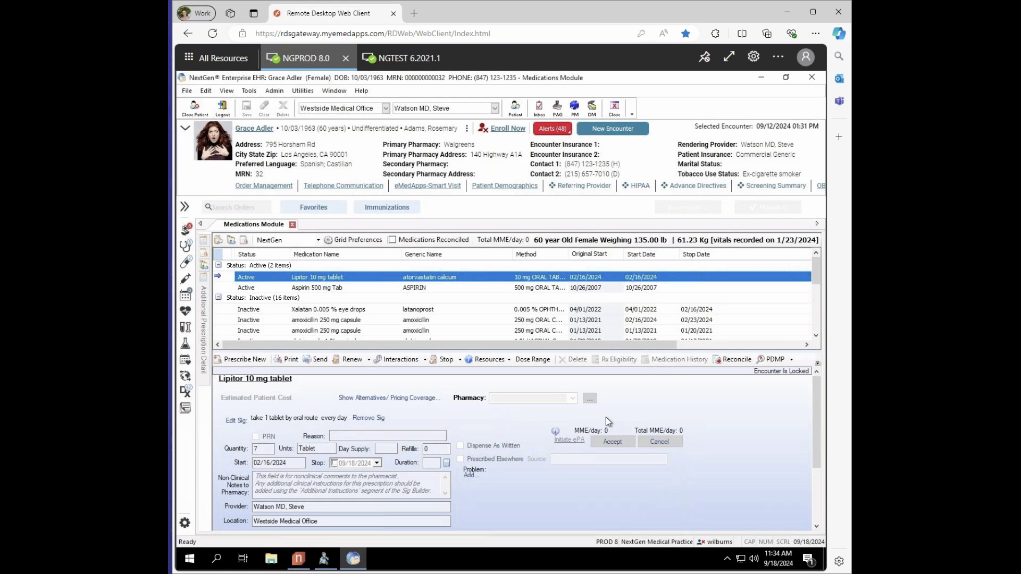
click(556, 432)
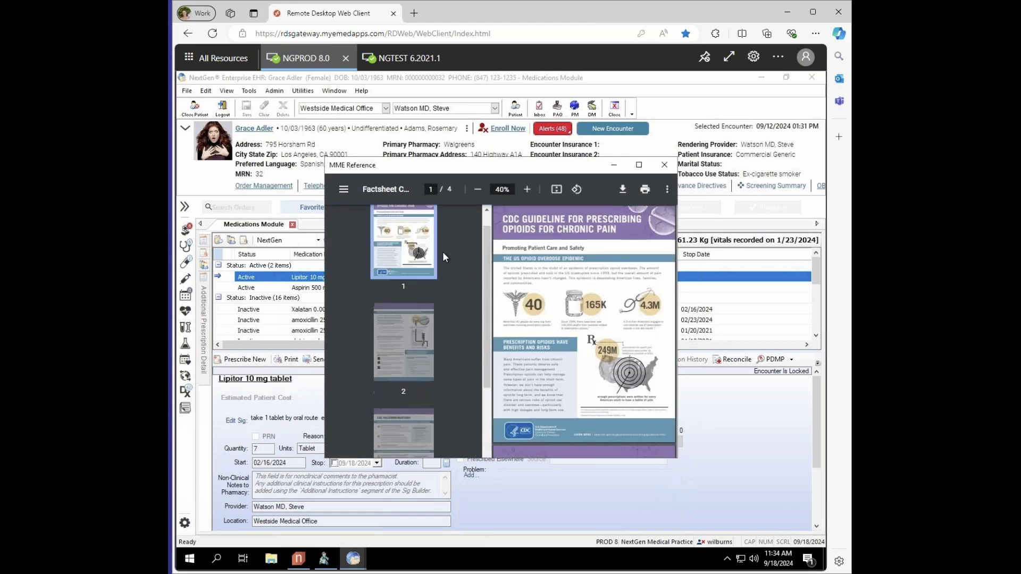
click(663, 165)
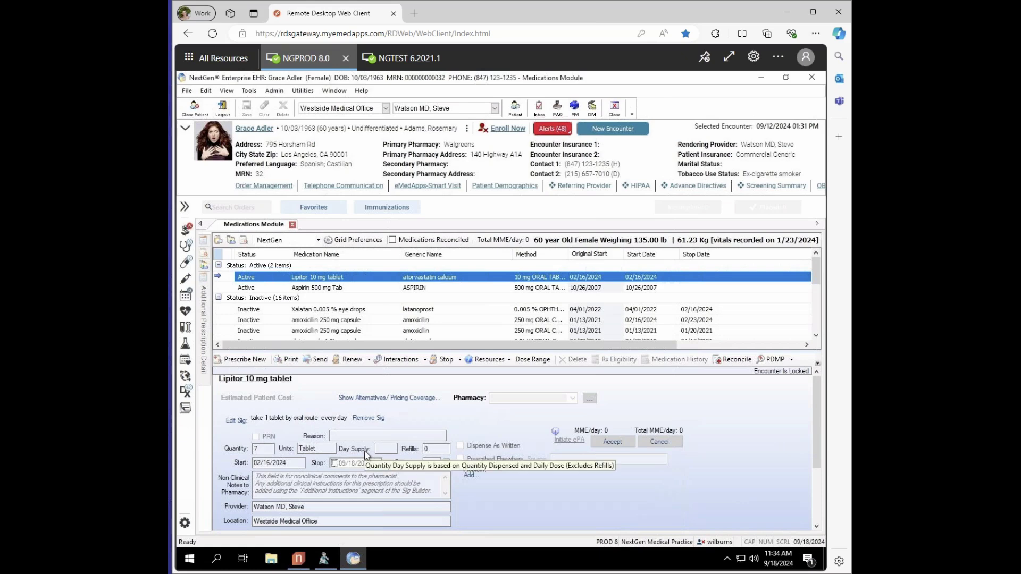
Step: Inspect the Day Supply field of the Lipitor prescription and close the Medications module
click(386, 448)
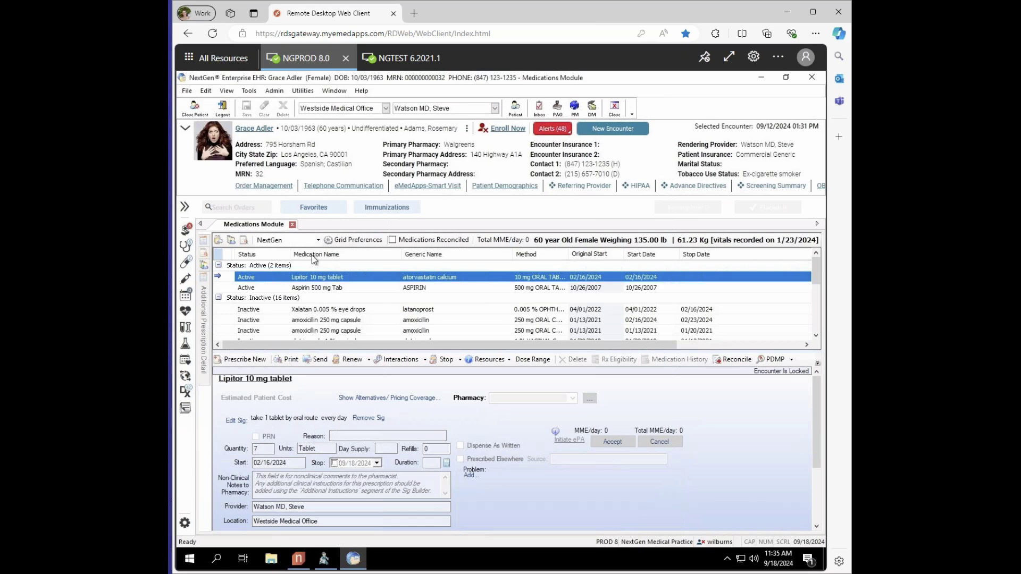
click(293, 225)
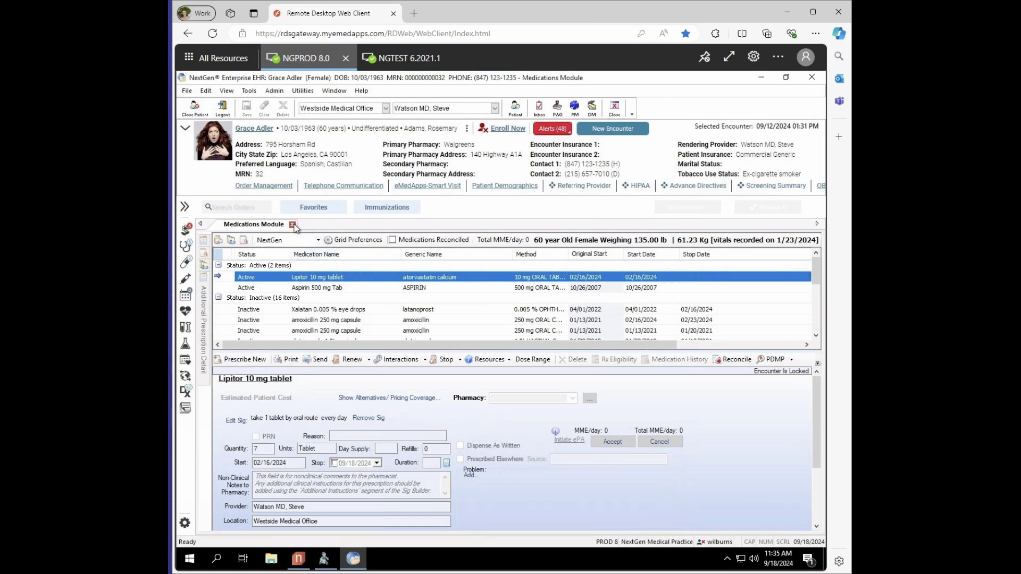